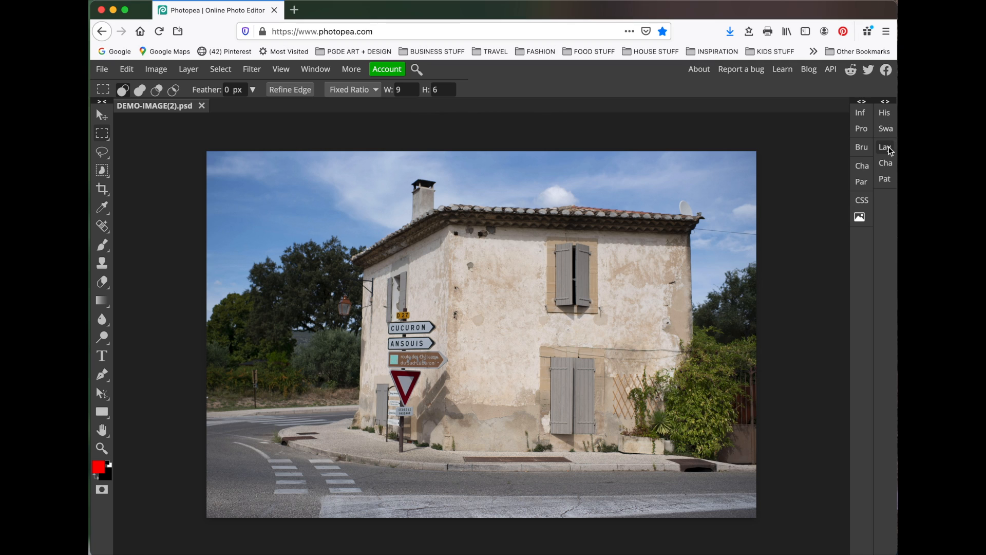
# Step: Open the Layers and Properties panels to examine the document's layers
pyautogui.click(884, 148)
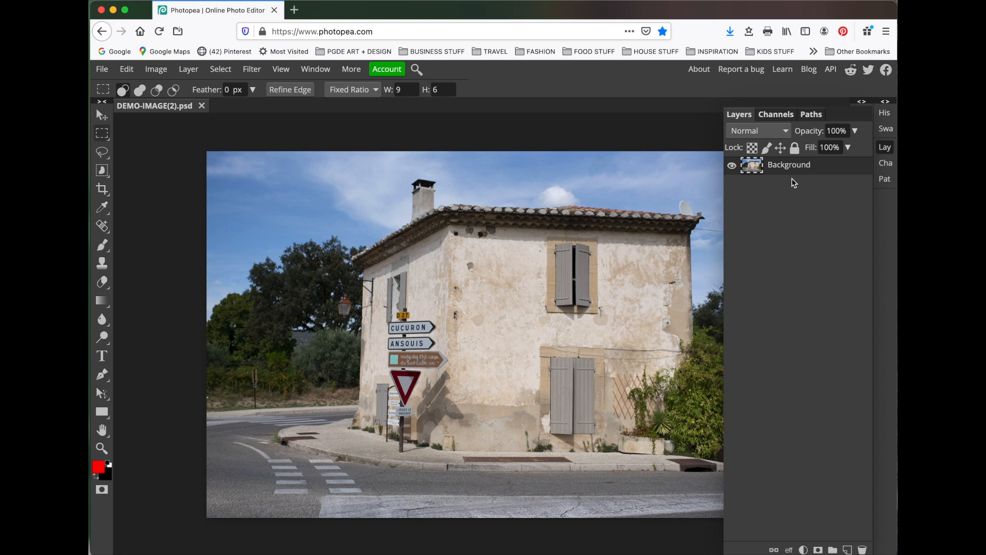
pyautogui.click(889, 148)
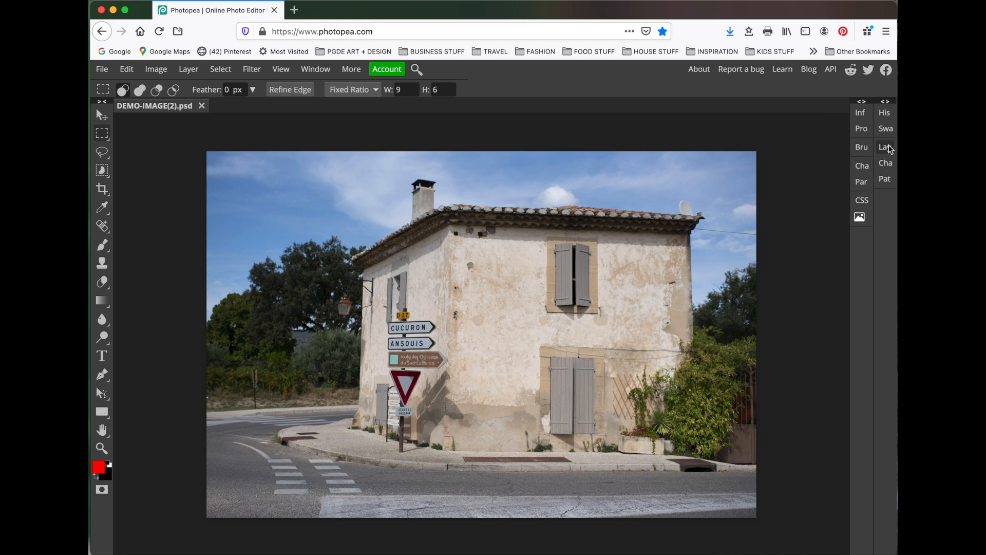
pyautogui.click(863, 131)
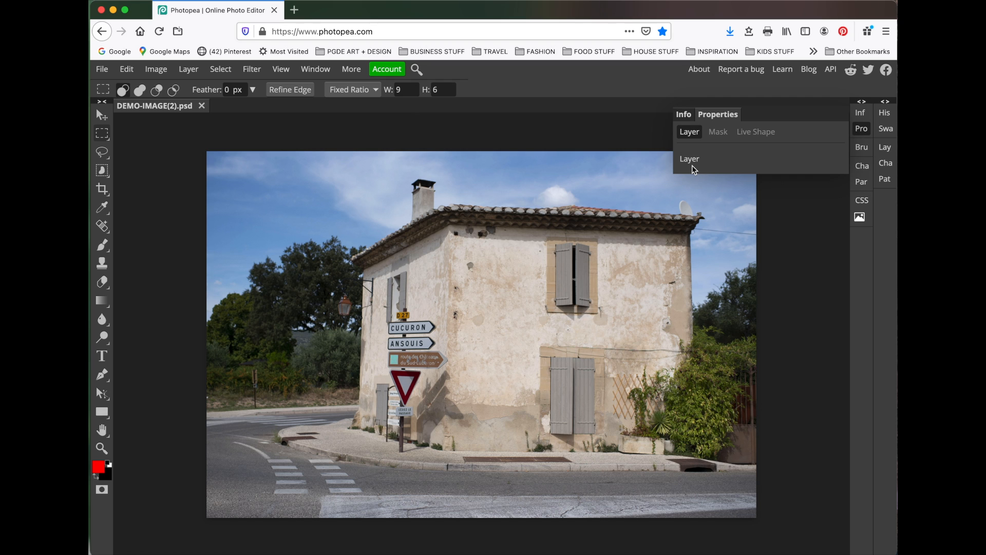
pyautogui.click(862, 129)
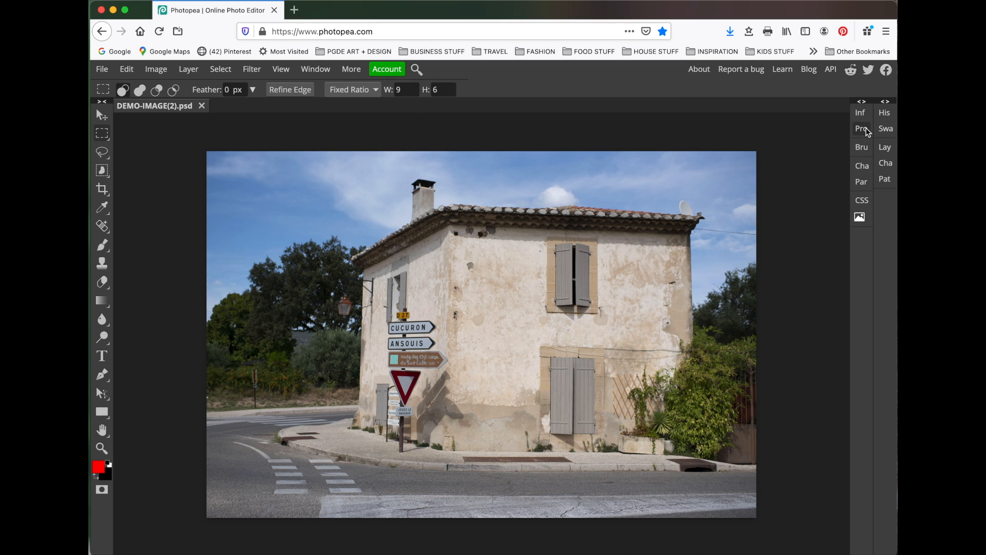
# Step: Add a Levels adjustment layer and set the white input level to 227
pyautogui.click(193, 75)
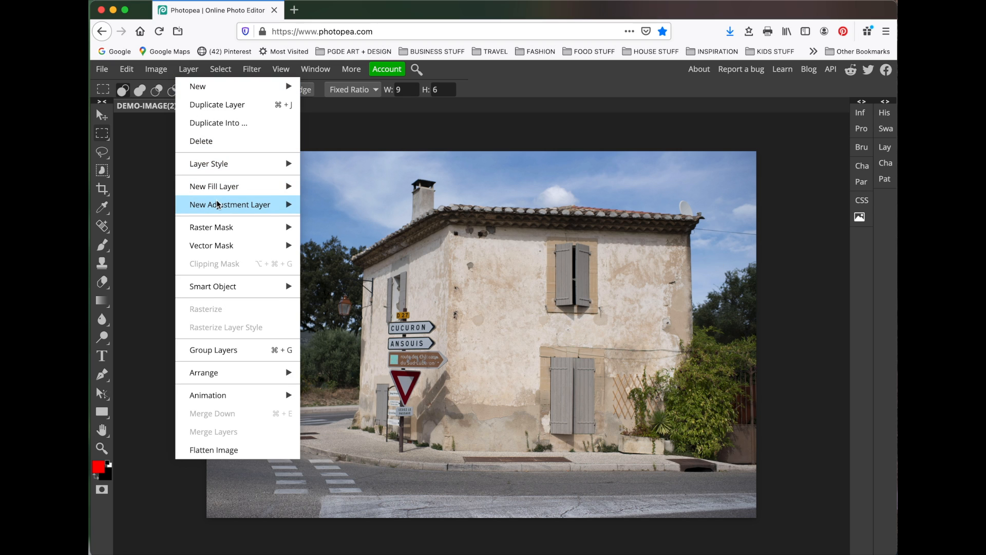
pyautogui.moveTo(217, 204)
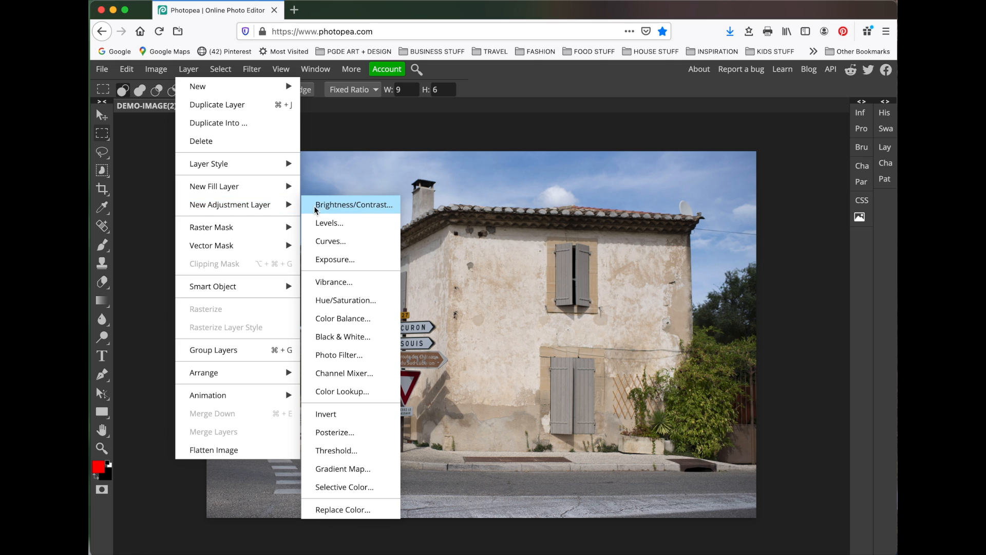
pyautogui.click(373, 226)
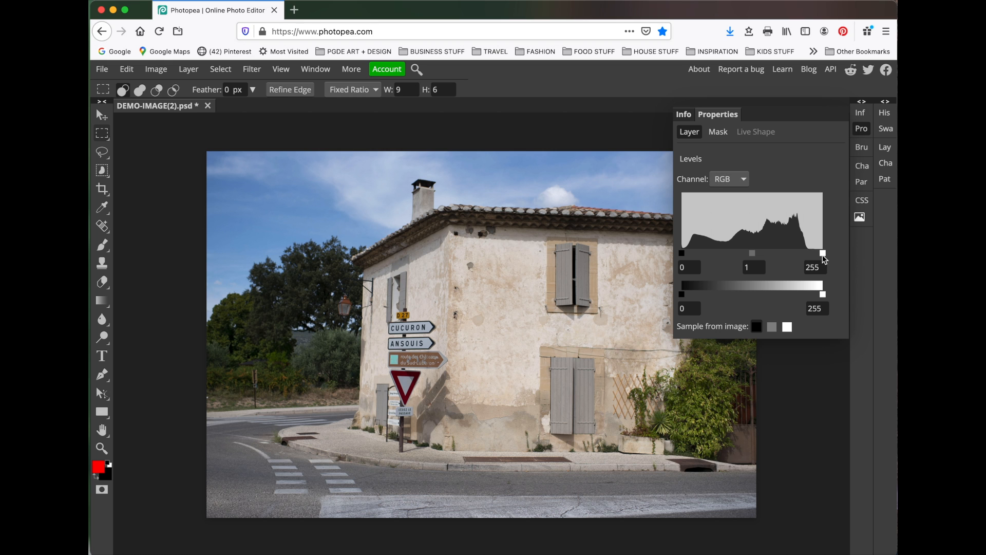
pyautogui.moveTo(823, 254); pyautogui.dragTo(807, 254)
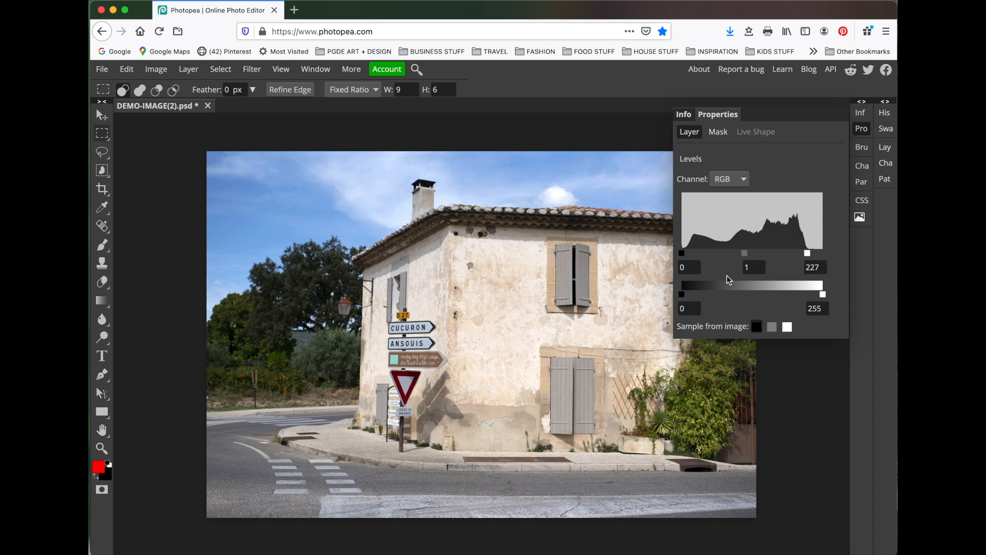
pyautogui.moveTo(682, 253)
pyautogui.mouseDown()
pyautogui.moveTo(697, 254)
pyautogui.moveTo(668, 253)
pyautogui.mouseUp()
pyautogui.moveTo(745, 251)
pyautogui.mouseDown()
pyautogui.moveTo(730, 255)
pyautogui.moveTo(742, 252)
pyautogui.mouseUp()
pyautogui.click(862, 131)
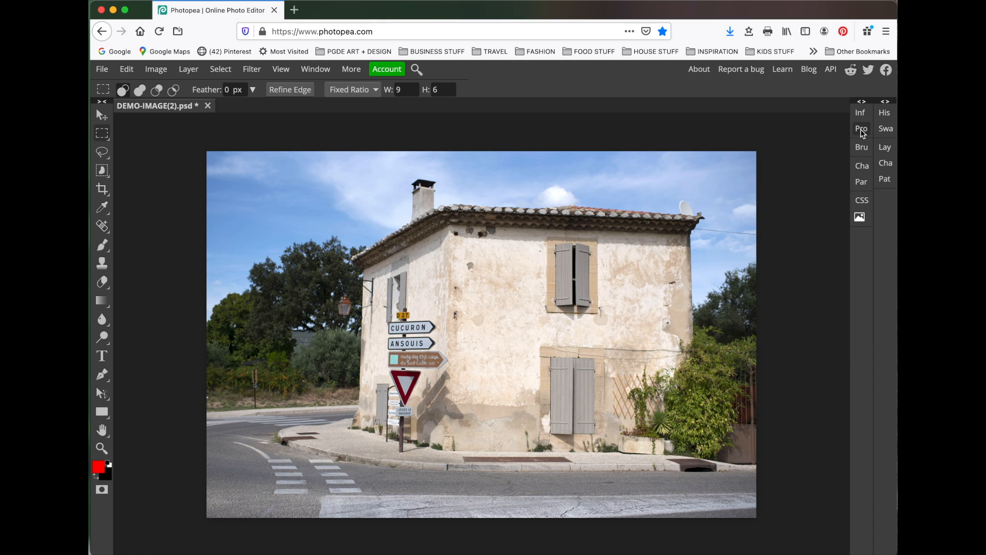
# Step: Toggle the Levels 1 layer's visibility to compare the image with and without the adjustment
pyautogui.click(885, 148)
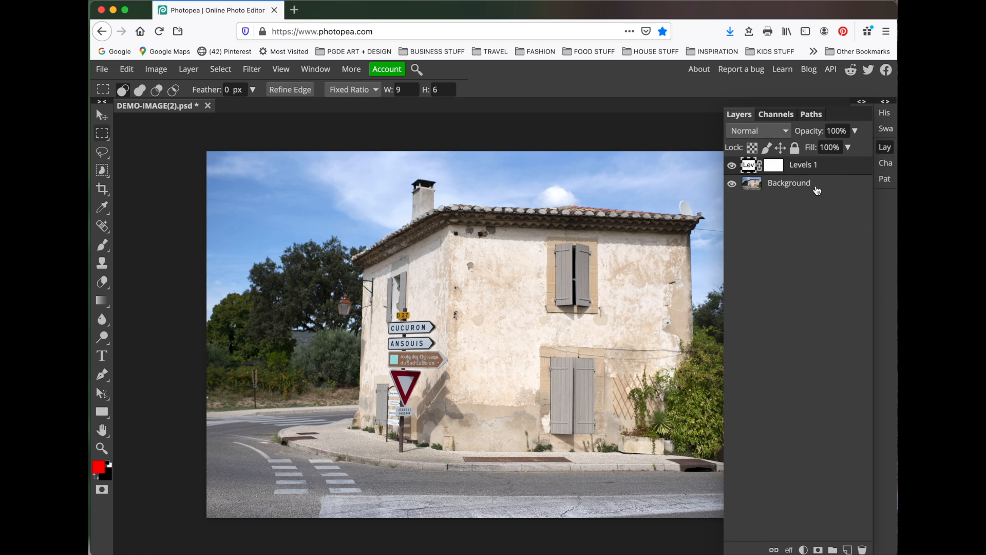
pyautogui.click(732, 166)
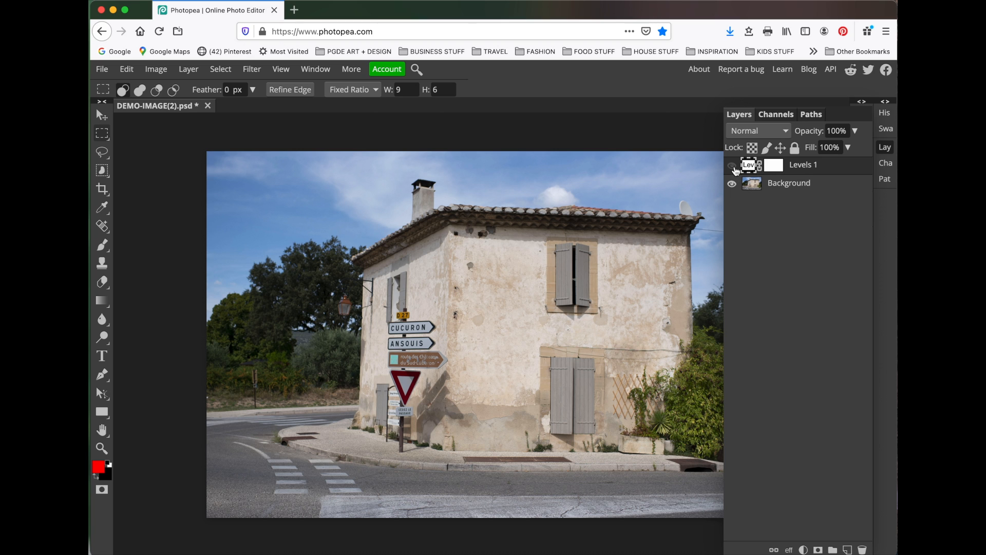
pyautogui.click(731, 165)
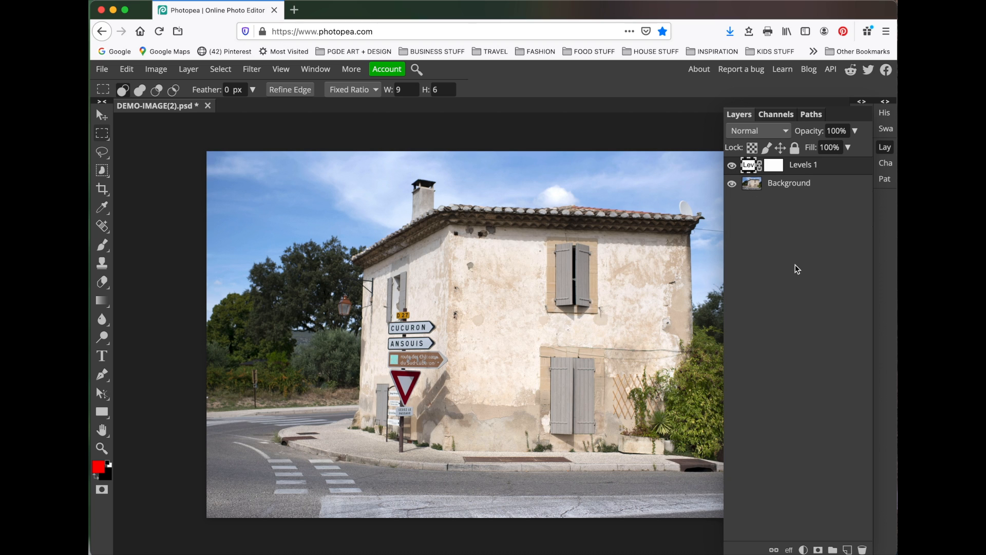
pyautogui.click(885, 147)
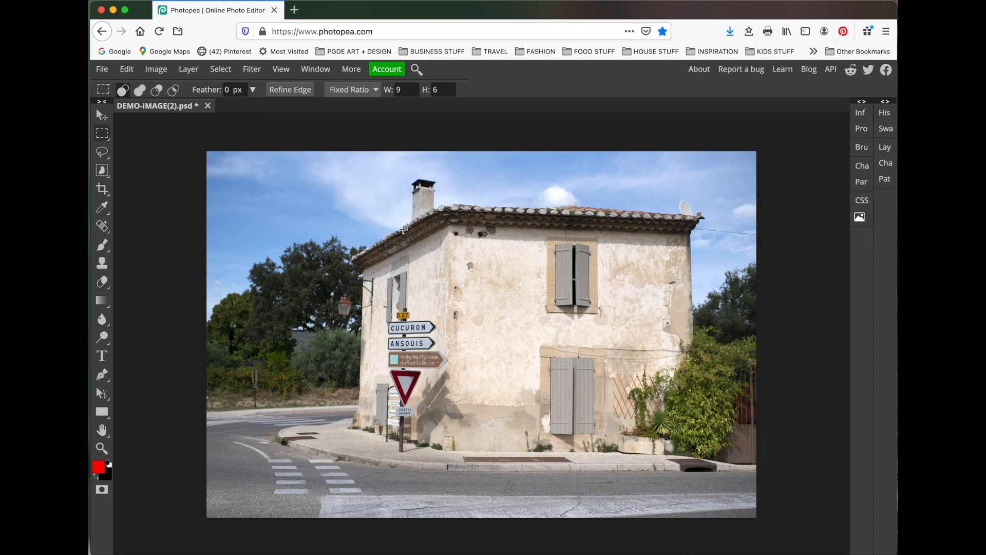
# Step: Add a Vibrance adjustment layer and set its Vibrance to 32
pyautogui.click(189, 70)
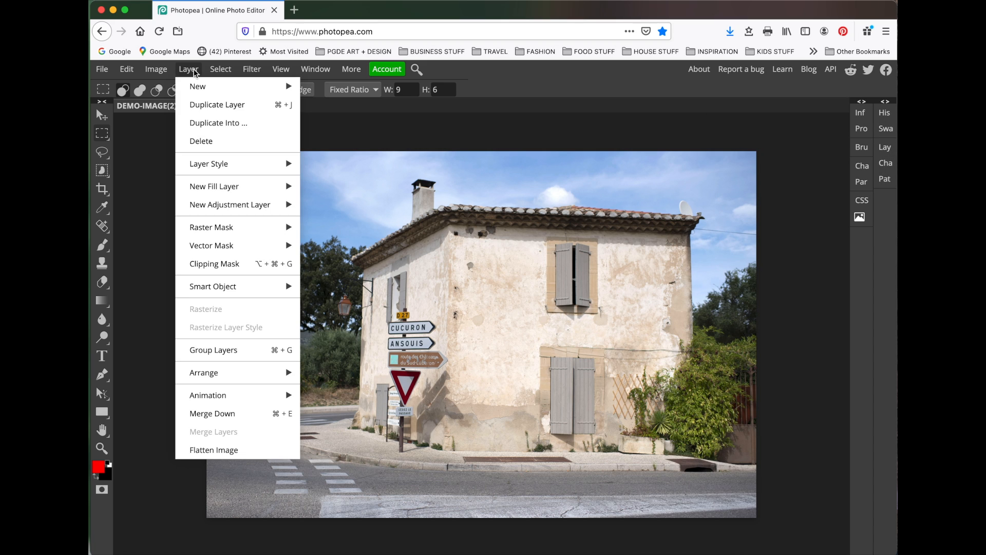
pyautogui.moveTo(223, 206)
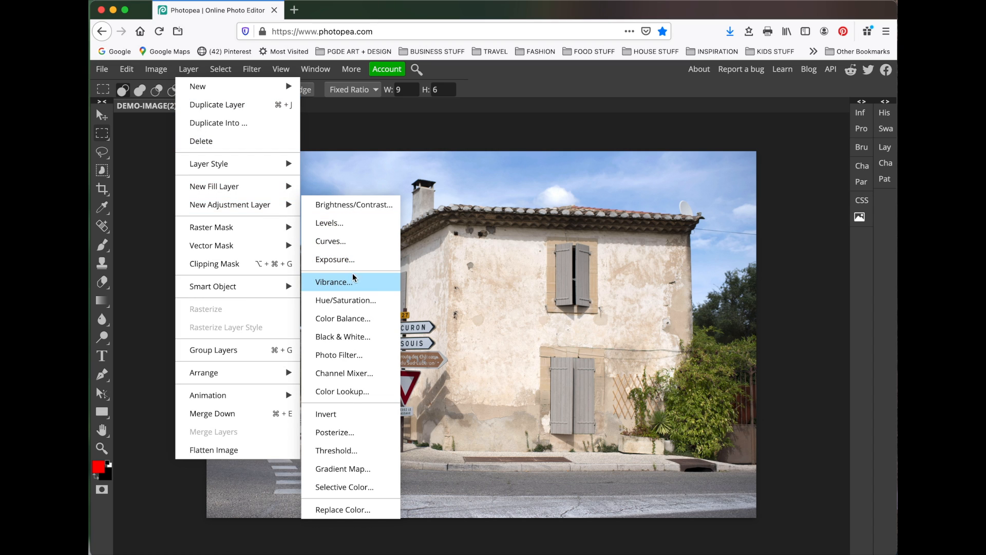
pyautogui.click(379, 287)
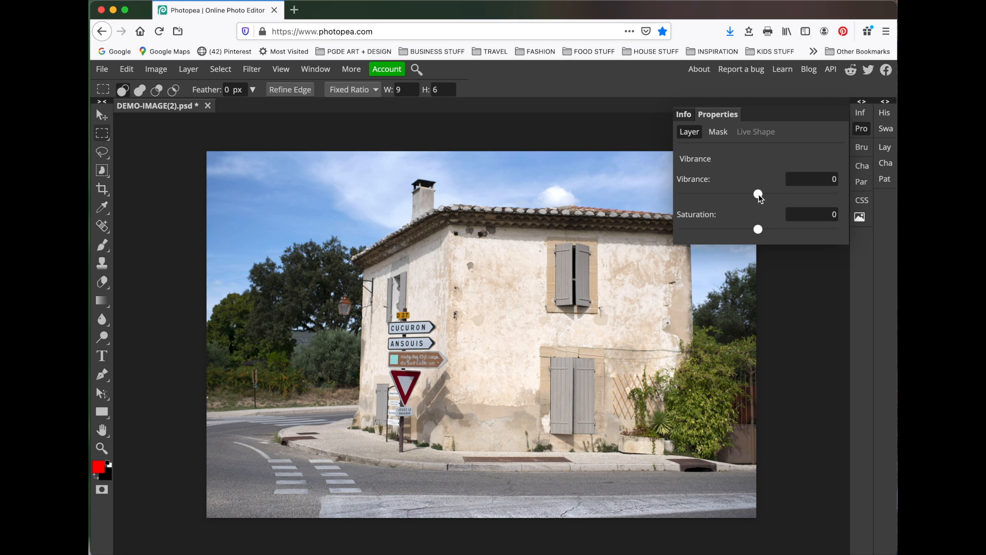
pyautogui.moveTo(761, 197); pyautogui.dragTo(793, 193)
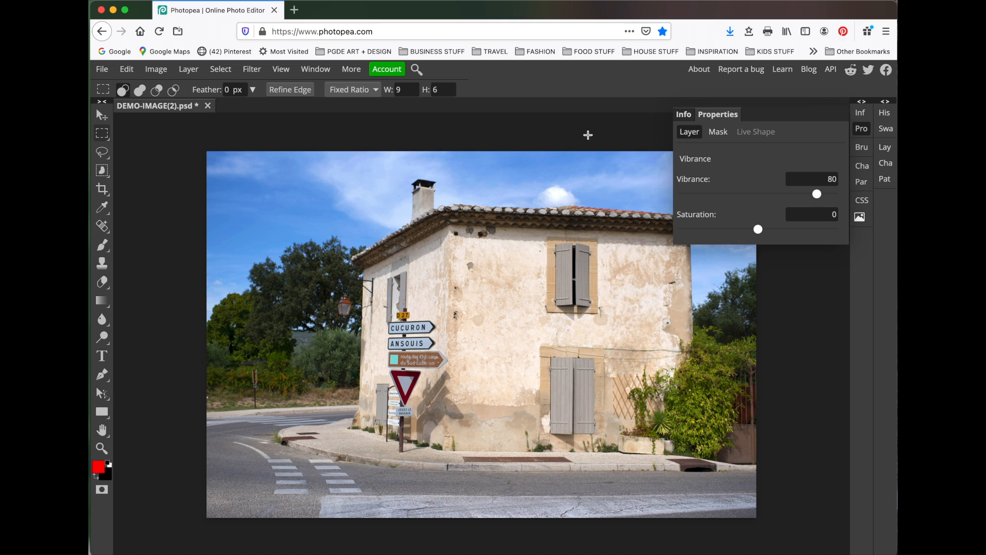
pyautogui.moveTo(817, 194); pyautogui.dragTo(754, 190)
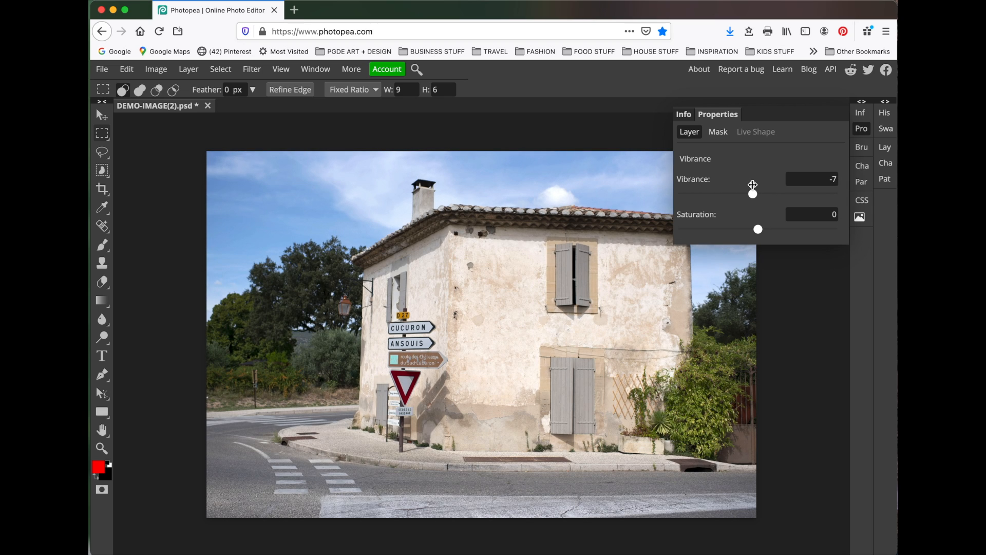
pyautogui.moveTo(758, 230); pyautogui.dragTo(834, 233)
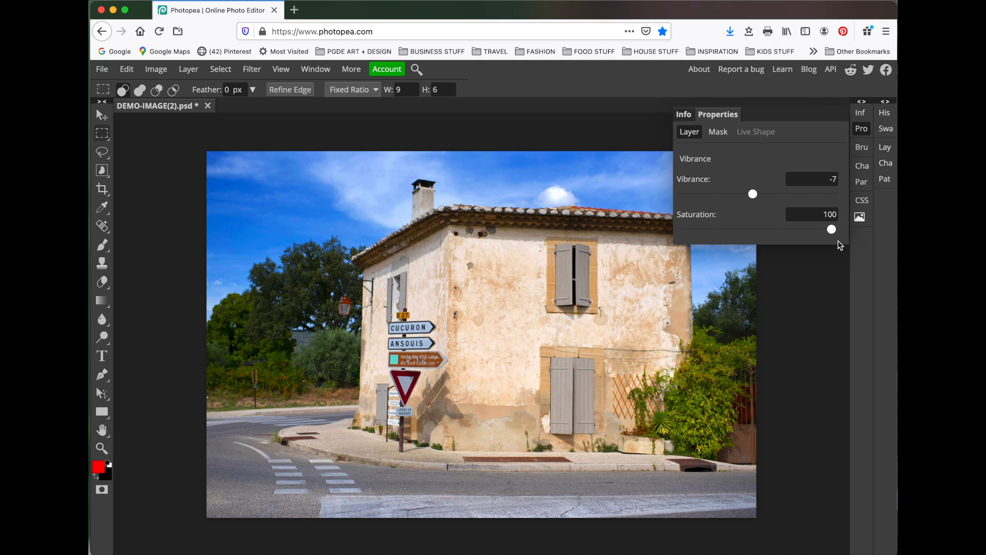
pyautogui.moveTo(830, 229); pyautogui.dragTo(760, 235)
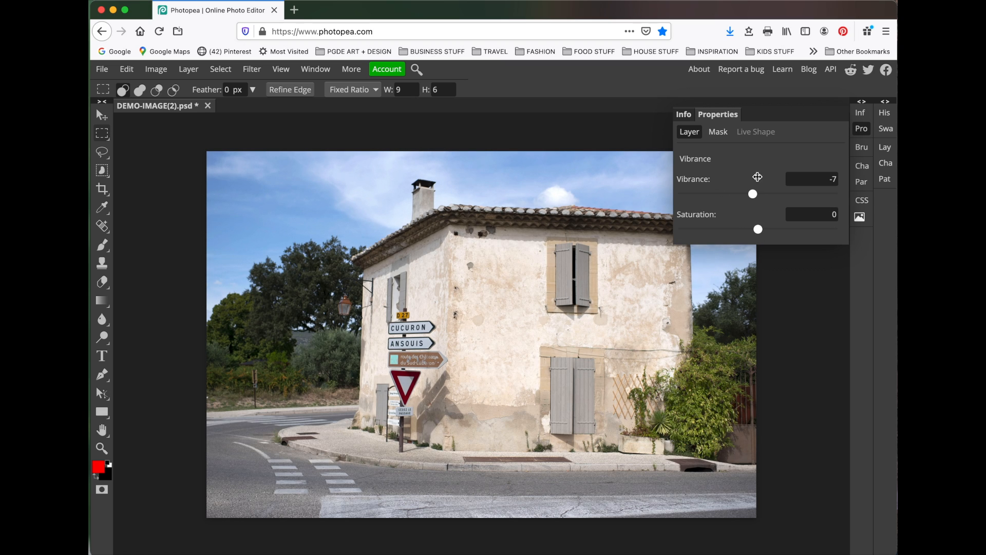
pyautogui.moveTo(757, 195); pyautogui.dragTo(782, 194)
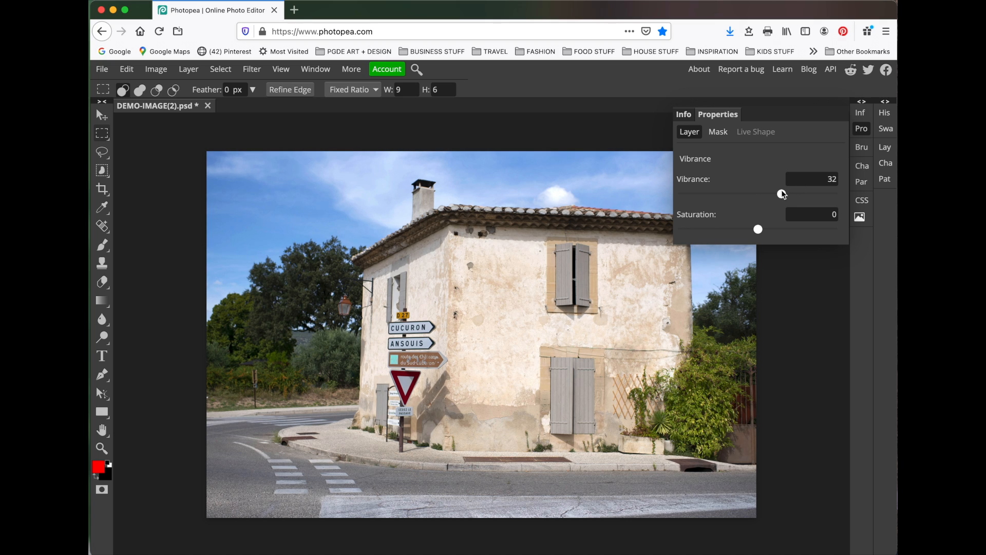
pyautogui.click(867, 131)
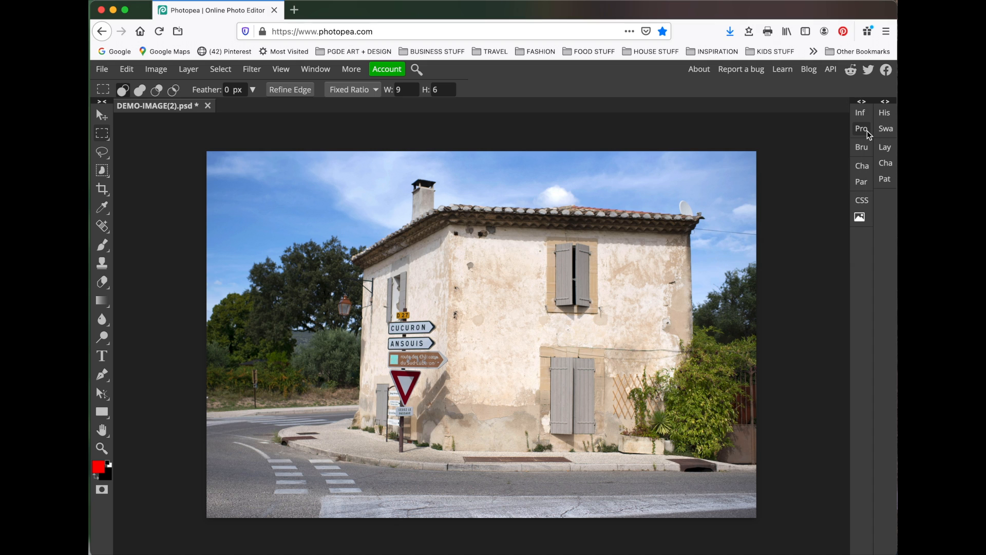
# Step: Toggle the Vibrance 1 and Levels 1 layers' visibility to compare the adjustments
pyautogui.click(891, 149)
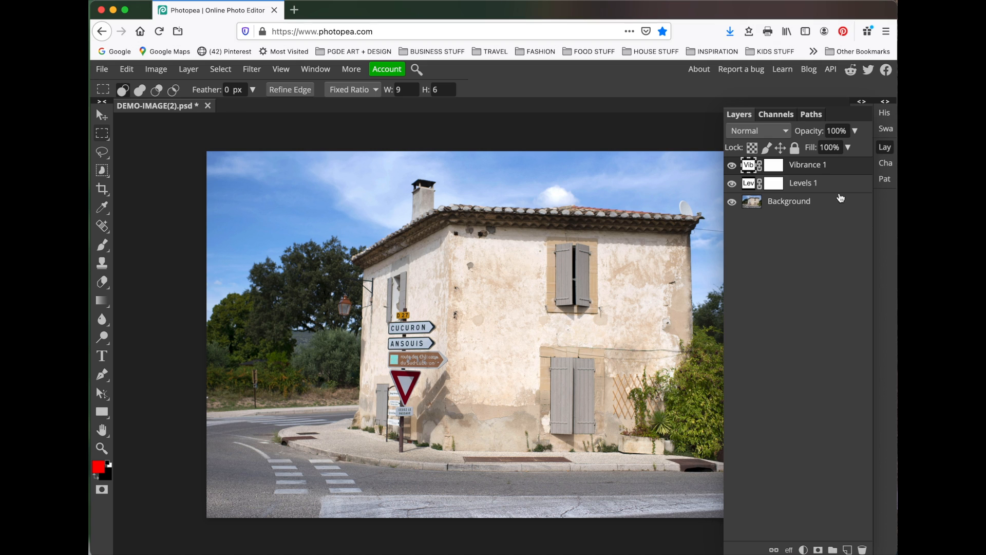
pyautogui.click(732, 165)
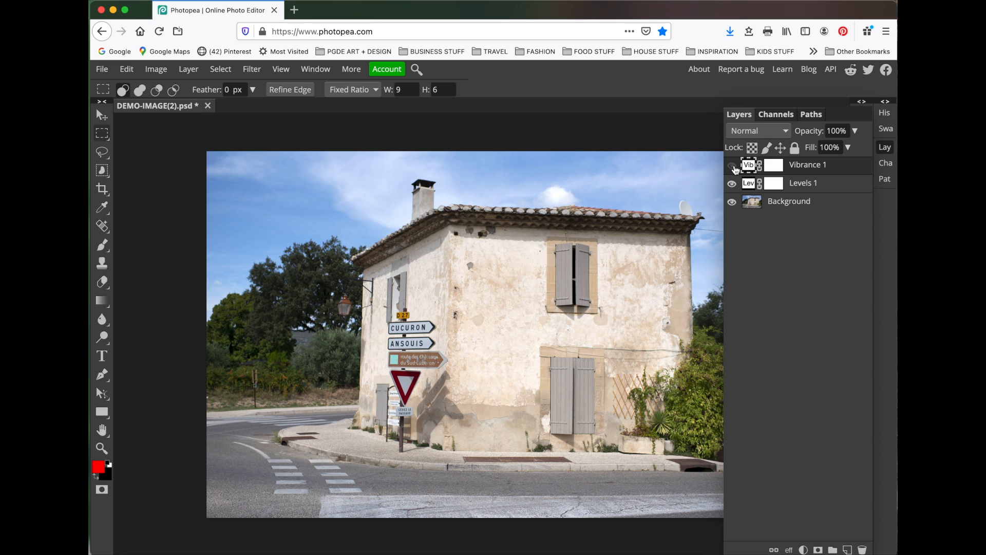
pyautogui.click(733, 166)
pyautogui.click(732, 166)
pyautogui.click(732, 166)
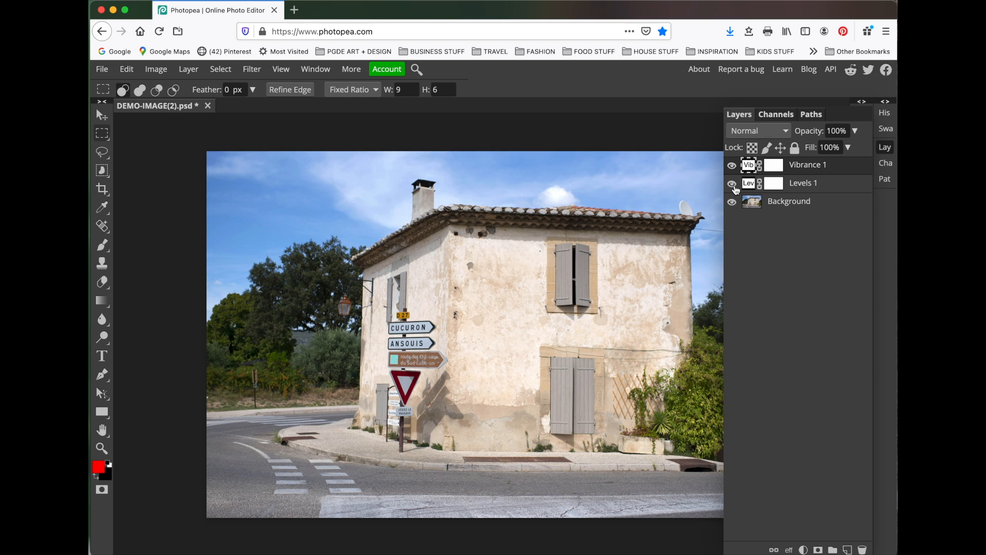
pyautogui.click(732, 184)
pyautogui.click(733, 184)
pyautogui.click(732, 184)
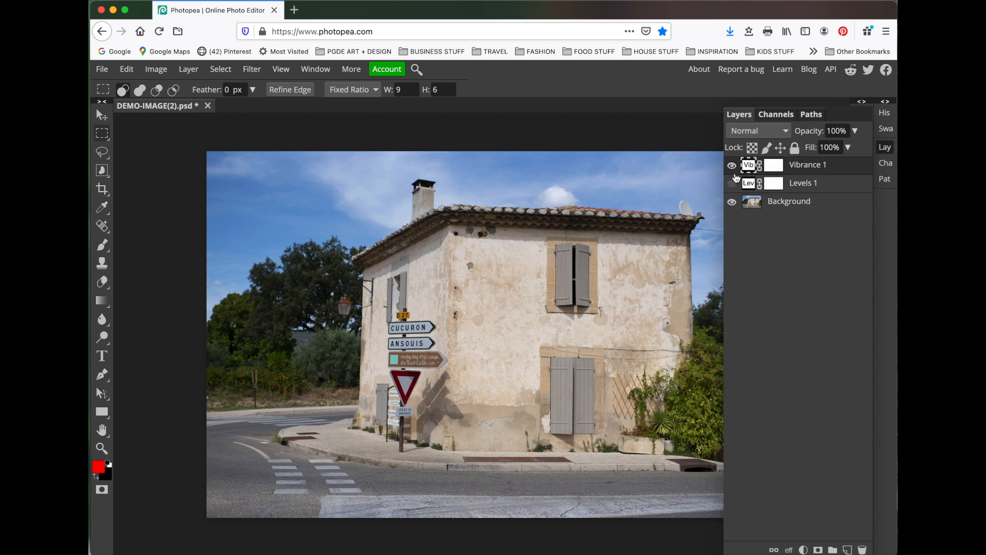
pyautogui.click(732, 166)
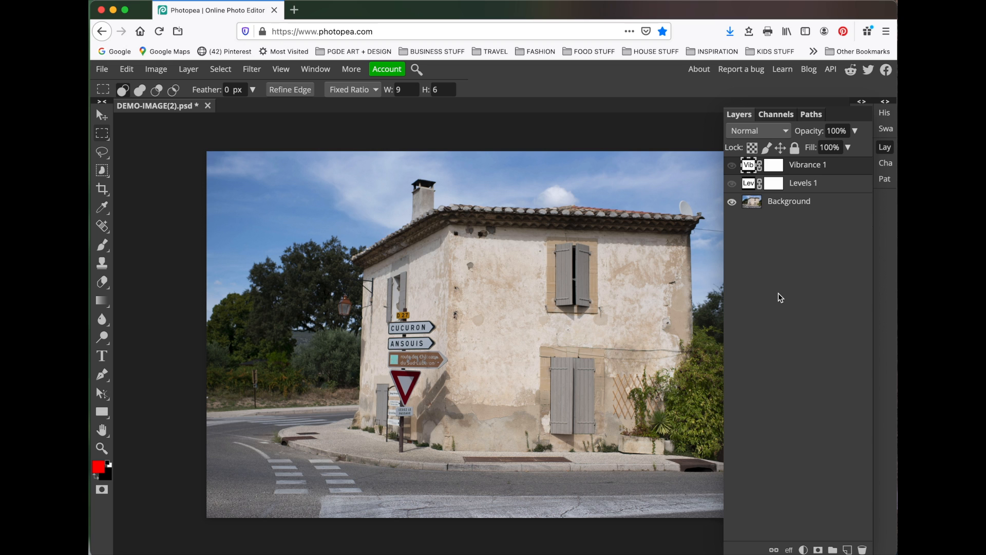
pyautogui.click(732, 184)
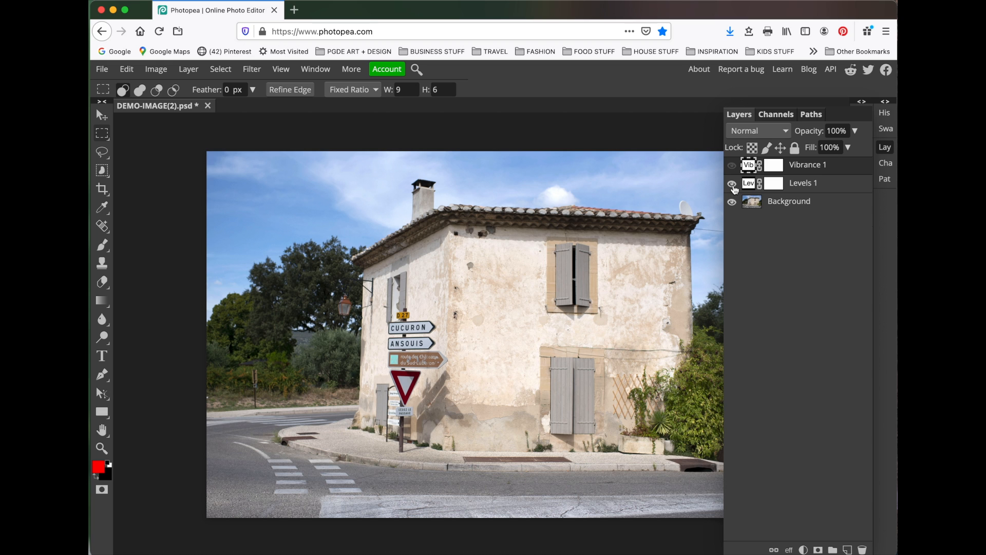
pyautogui.click(732, 166)
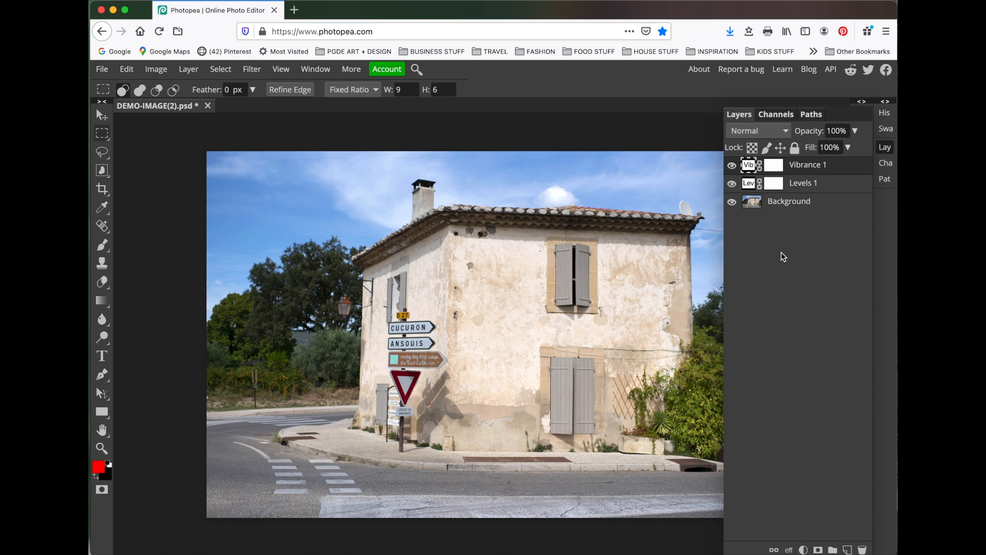
pyautogui.click(891, 150)
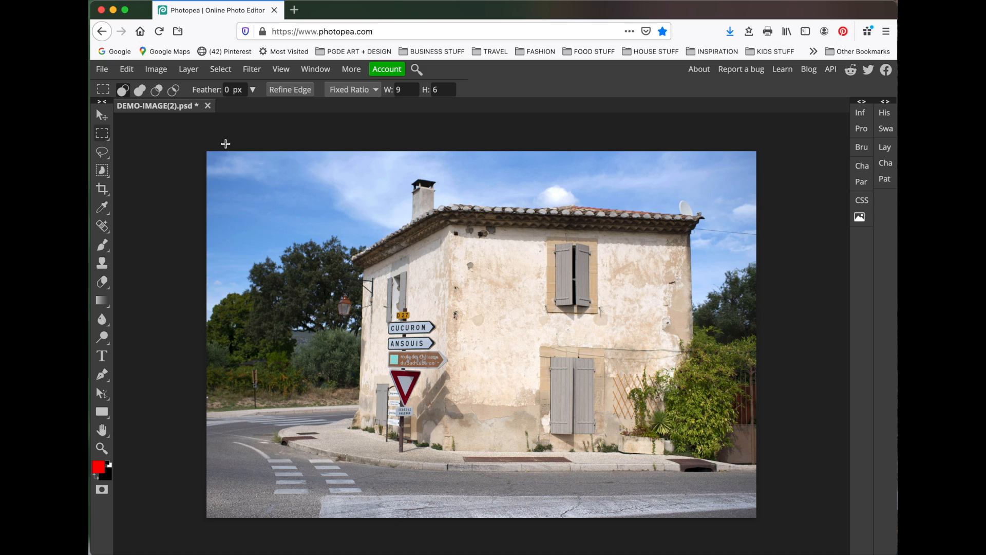
# Step: Flatten the image into a single background layer
pyautogui.click(188, 70)
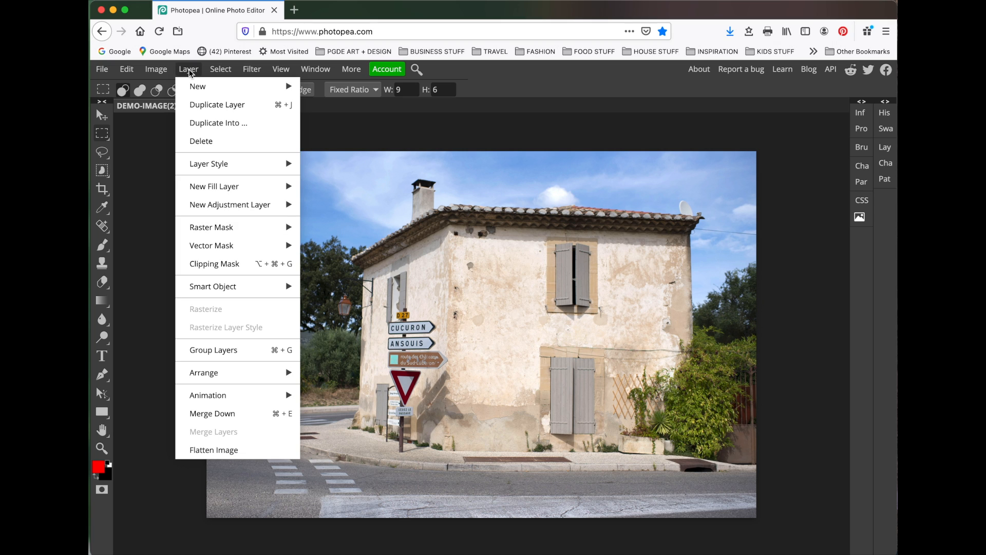
pyautogui.click(247, 456)
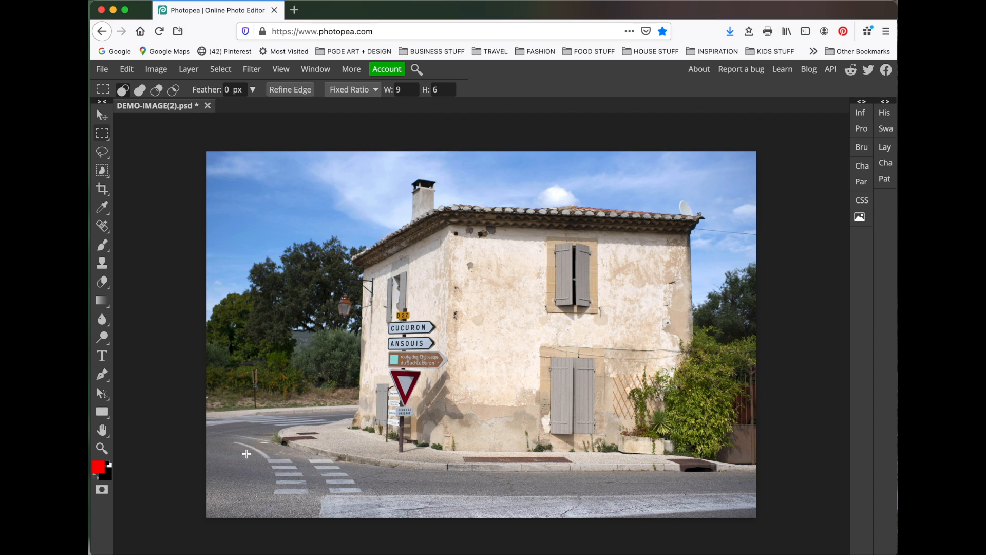
# Step: Step backward to undo the flatten and restore the adjustment layers
pyautogui.click(884, 148)
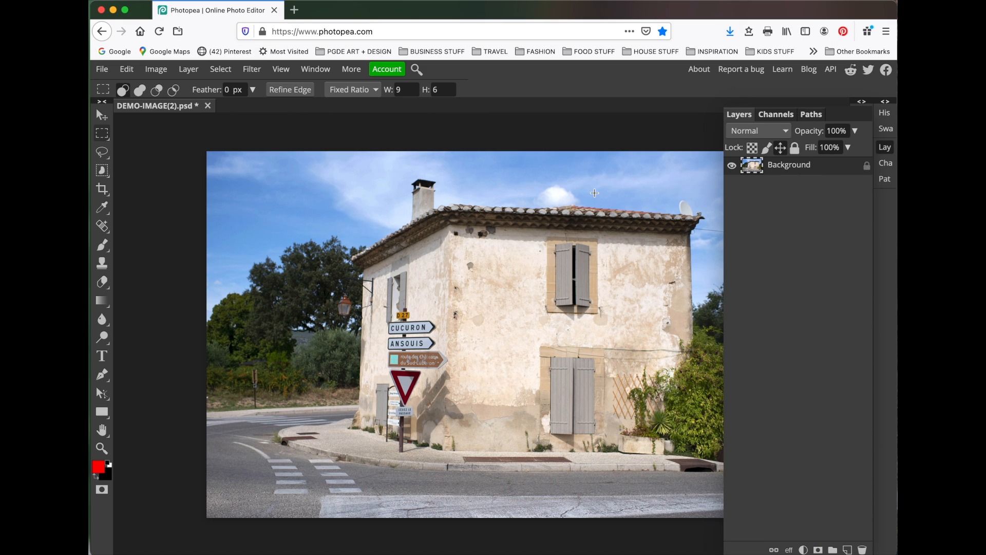
pyautogui.click(127, 69)
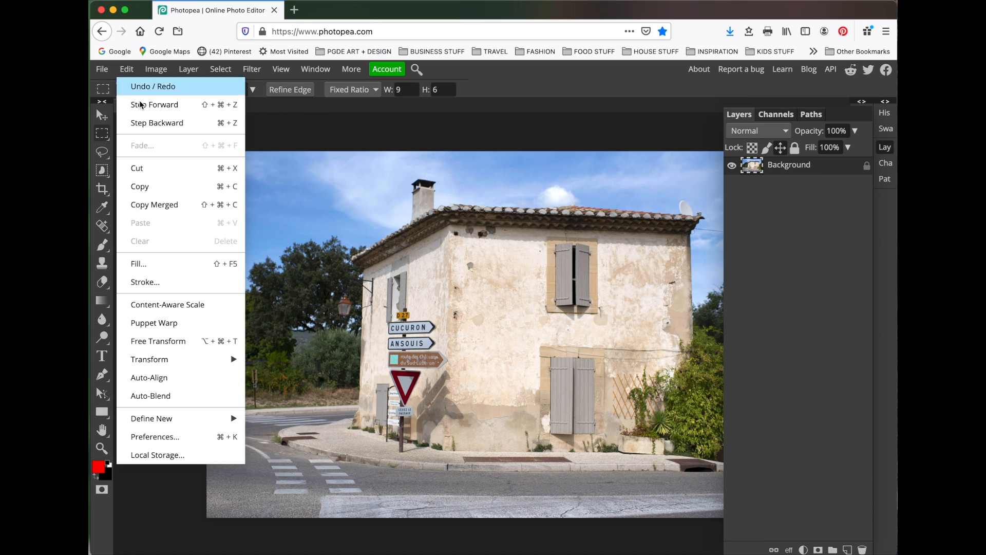
pyautogui.click(152, 124)
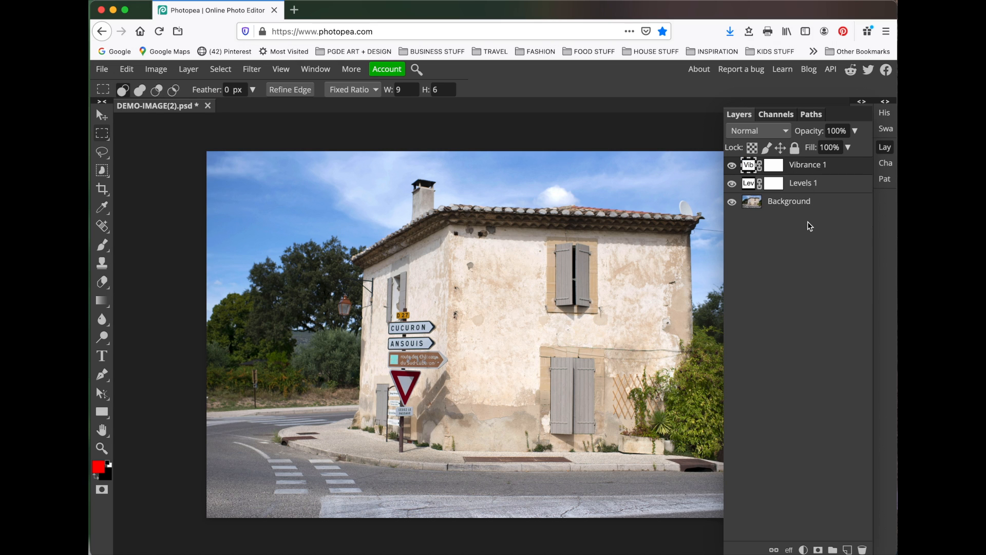
# Step: Step forward to redo flattening the image into a single background layer
pyautogui.click(126, 68)
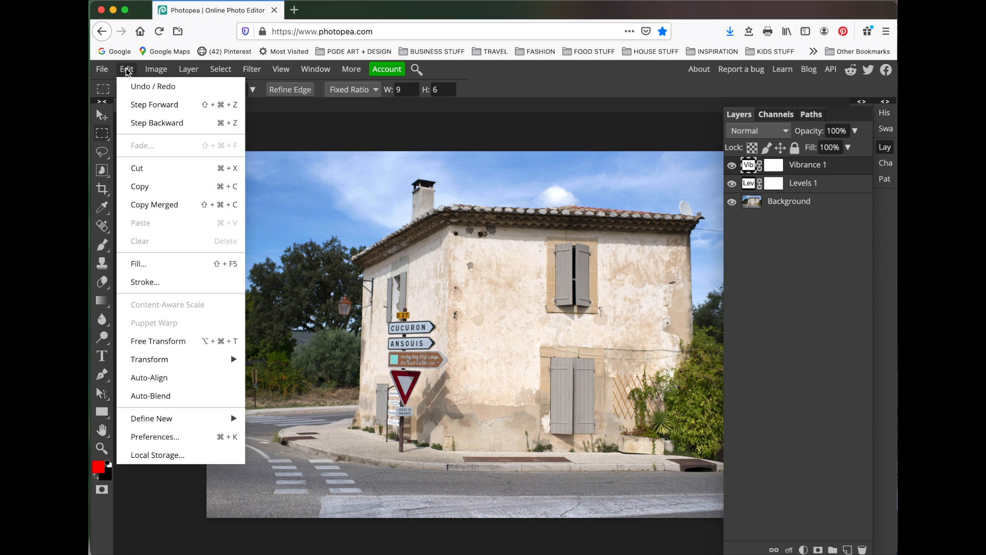
pyautogui.click(144, 105)
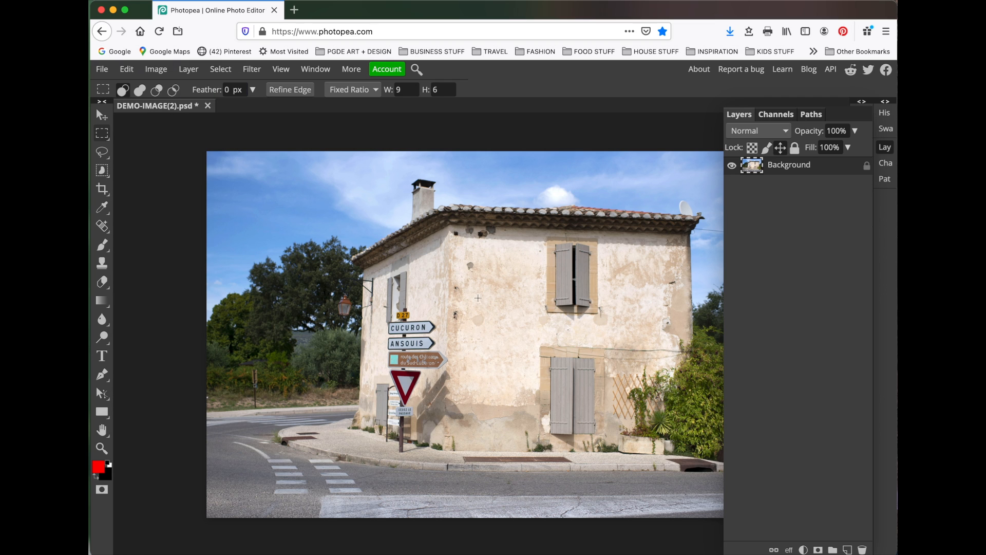
# Step: Export the flattened image as a JPG and save it
pyautogui.click(884, 147)
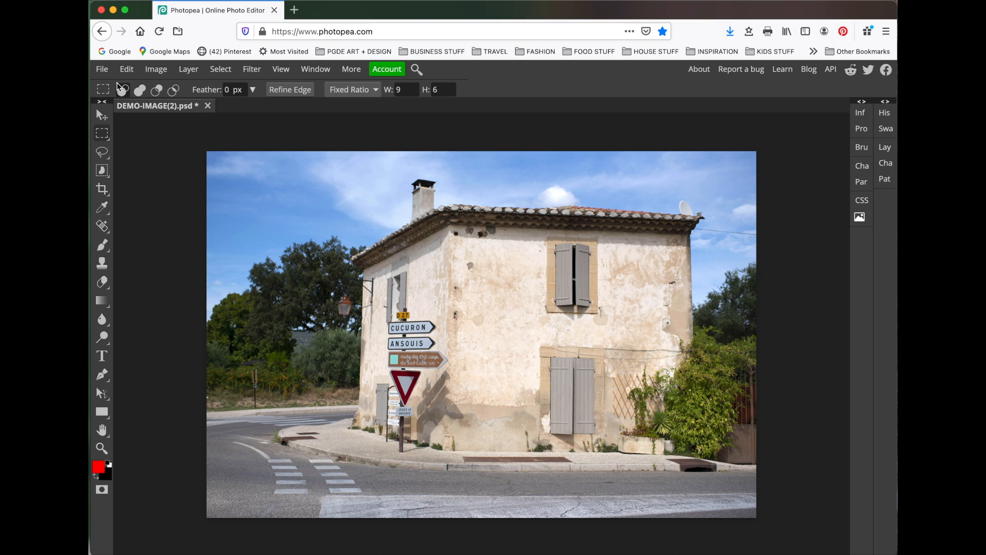
pyautogui.click(104, 69)
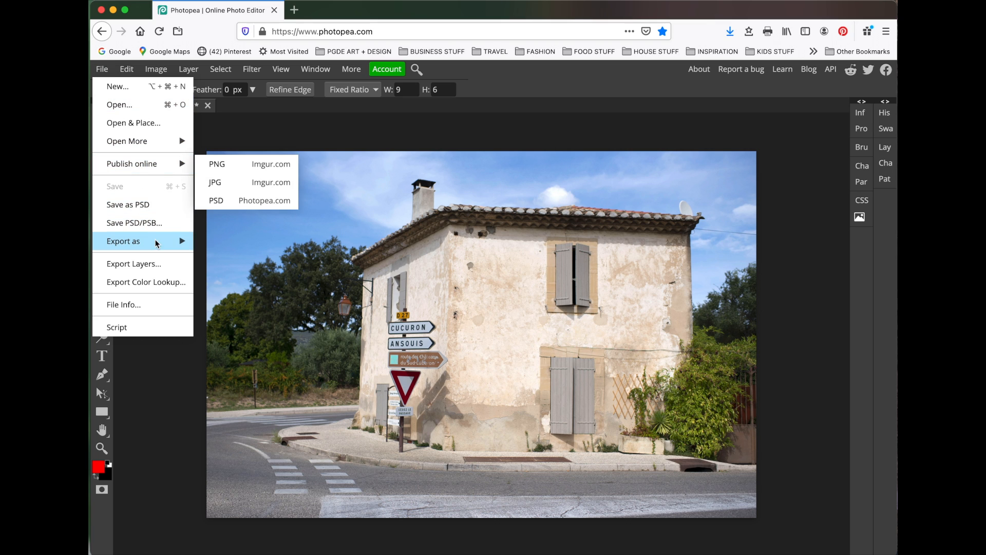
pyautogui.moveTo(156, 242)
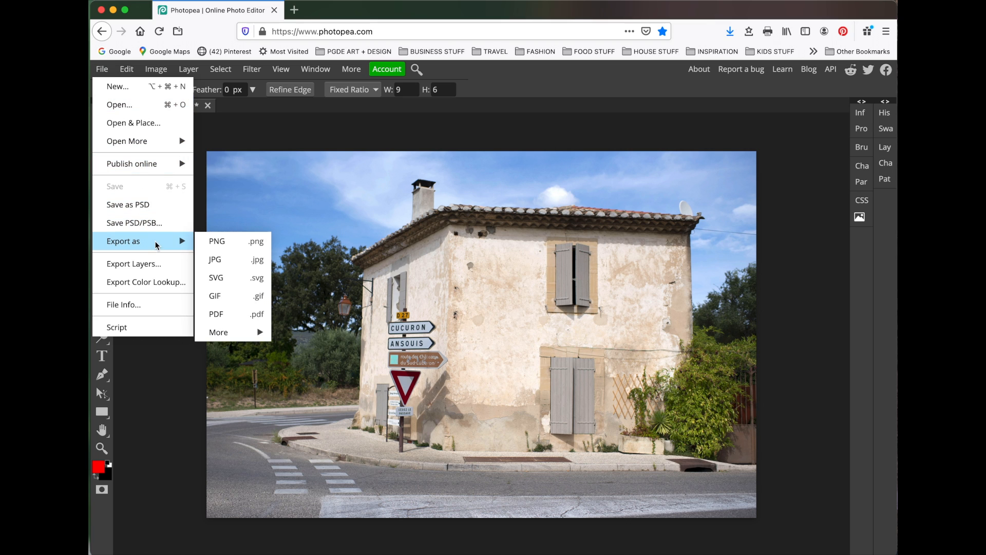
pyautogui.click(214, 261)
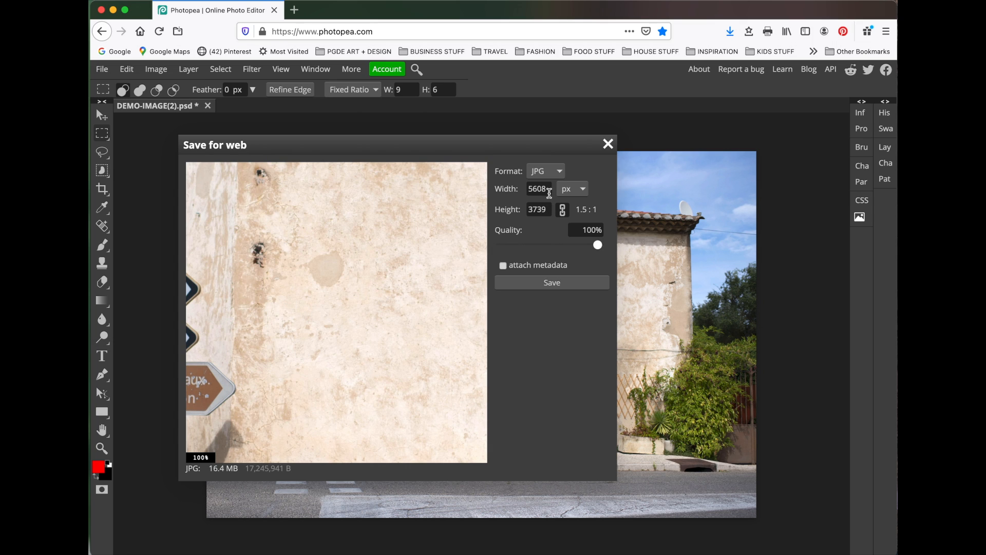
pyautogui.click(556, 285)
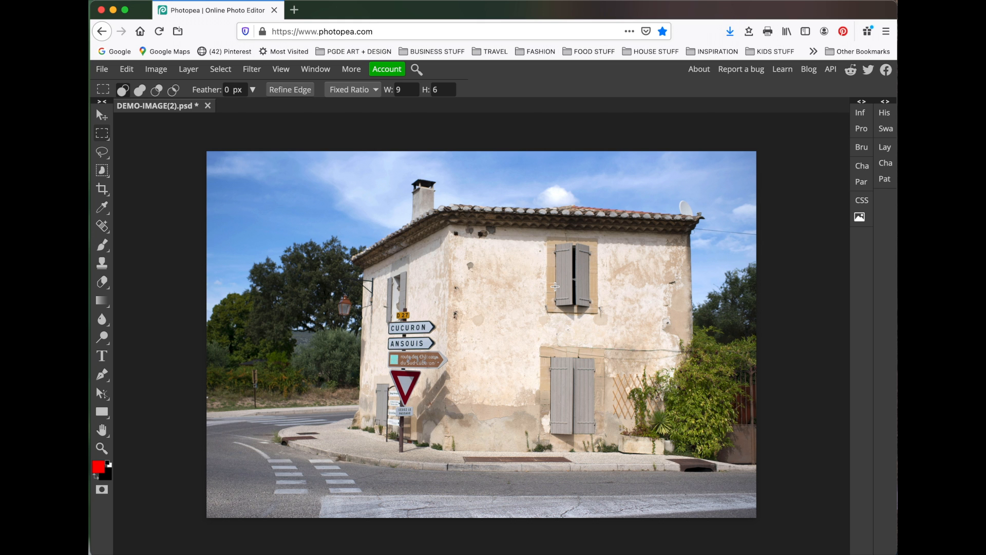